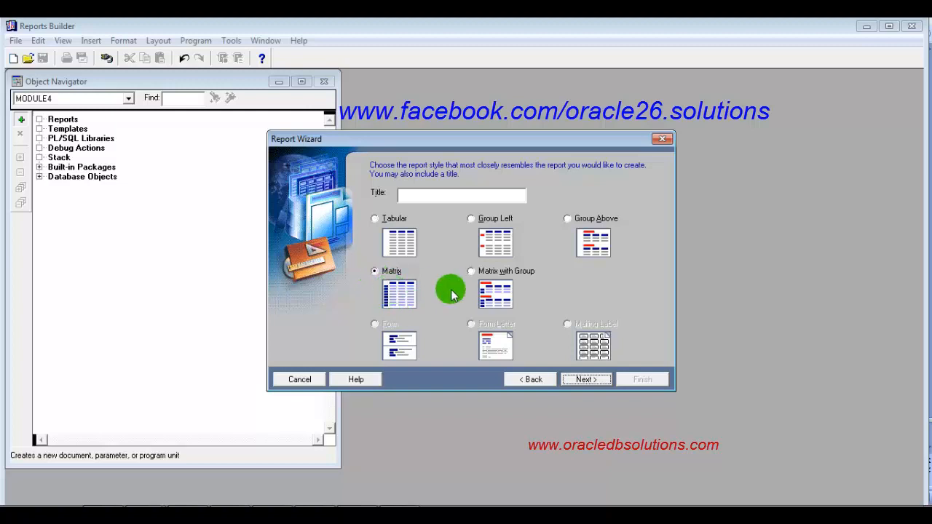
- Set the report style to Matrix with Group and use SQL Query as the data source type
click(504, 288)
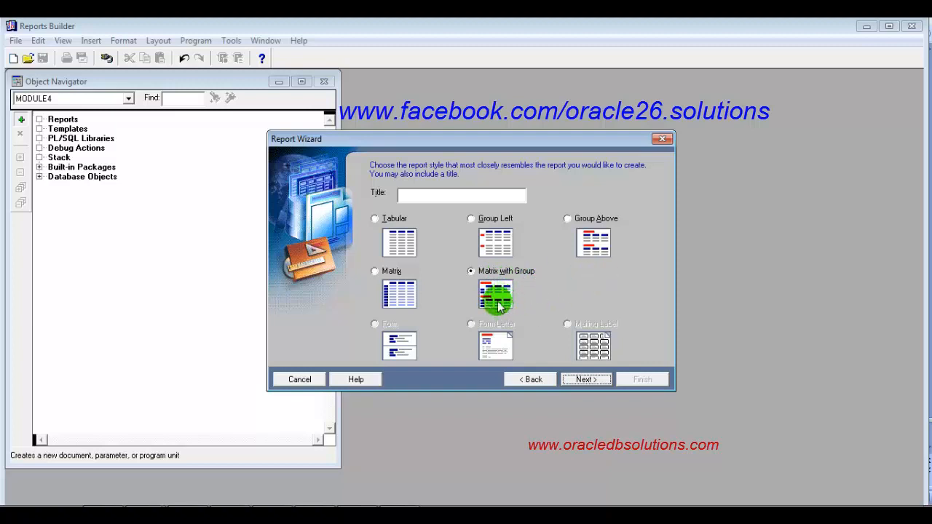
click(586, 380)
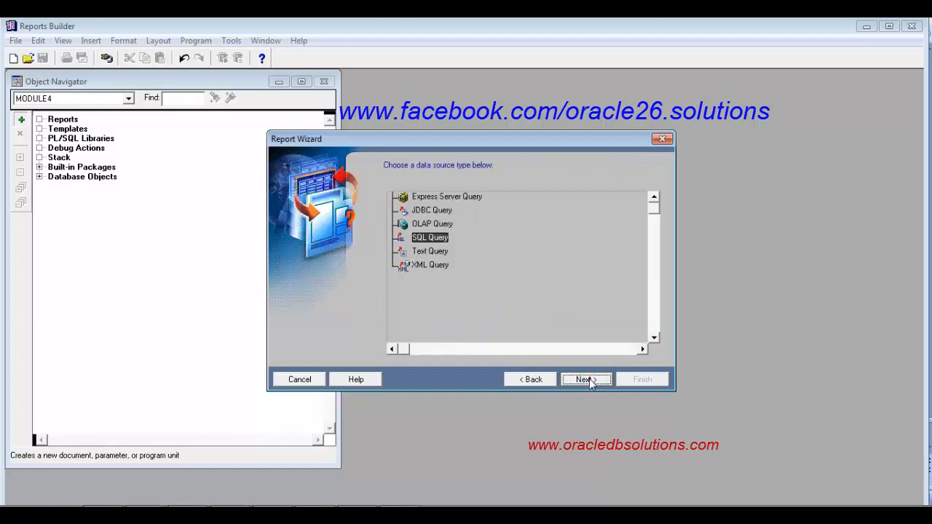
click(587, 380)
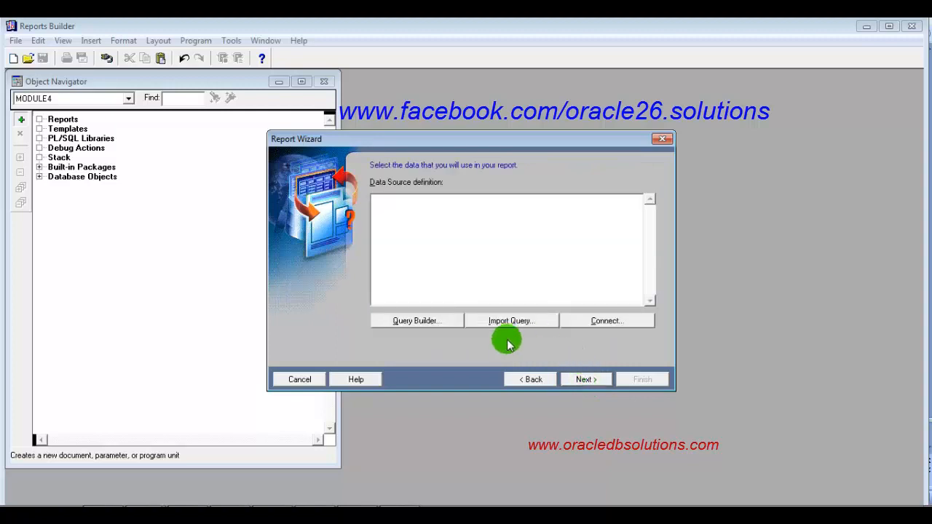
click(416, 320)
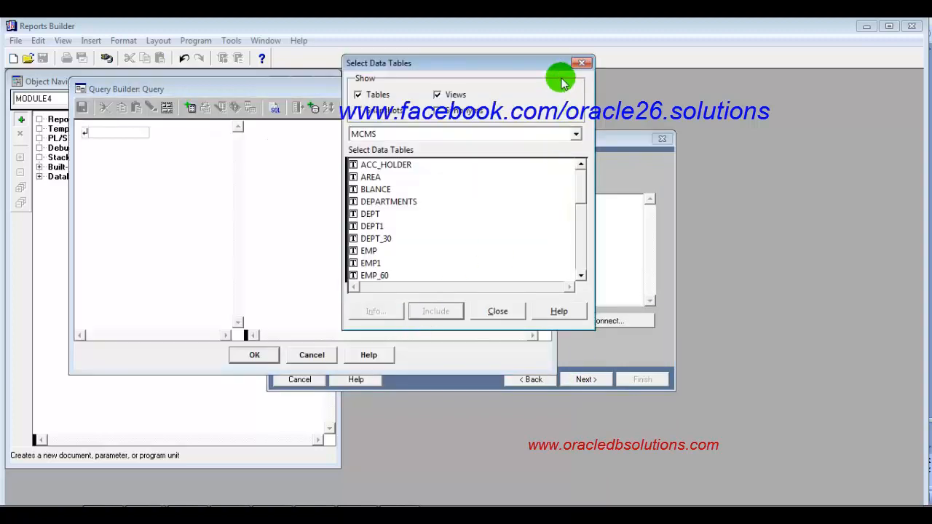
click(585, 67)
click(540, 89)
- Start the data source query with "select e.emp_id, e.job_id, e.salary"
click(442, 212)
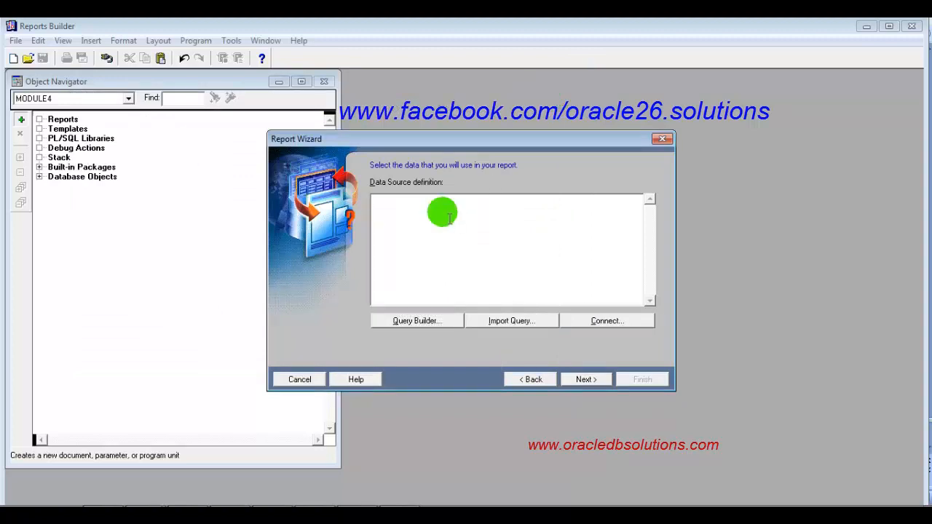
text(sele)
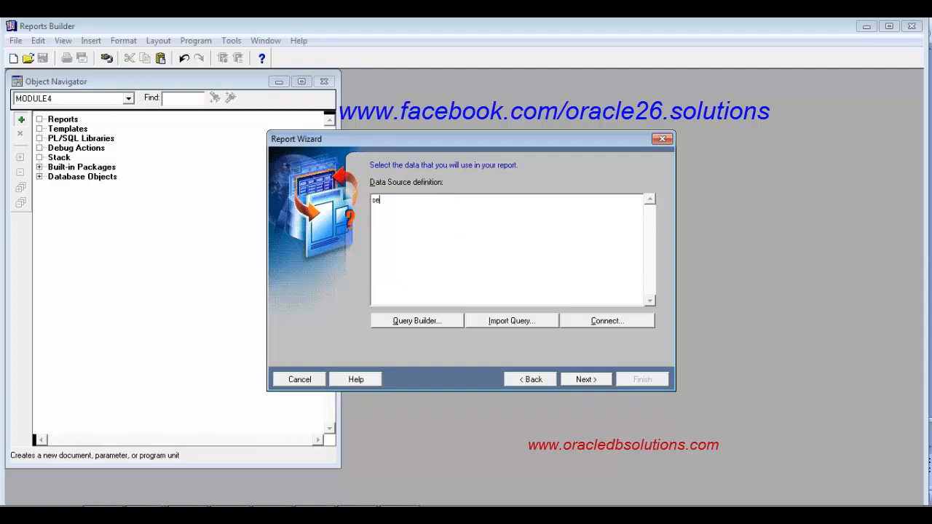
text(ct e.emp_id,)
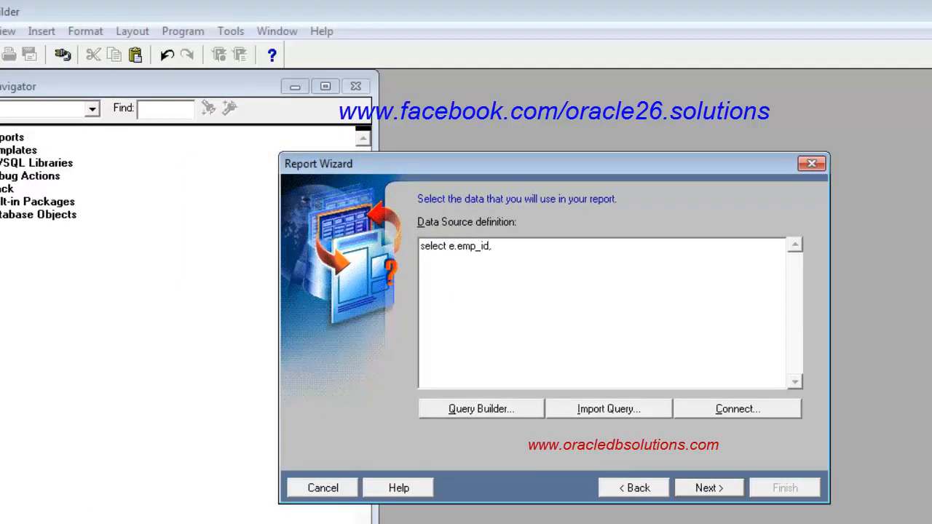
text( e.job_id,)
click(516, 268)
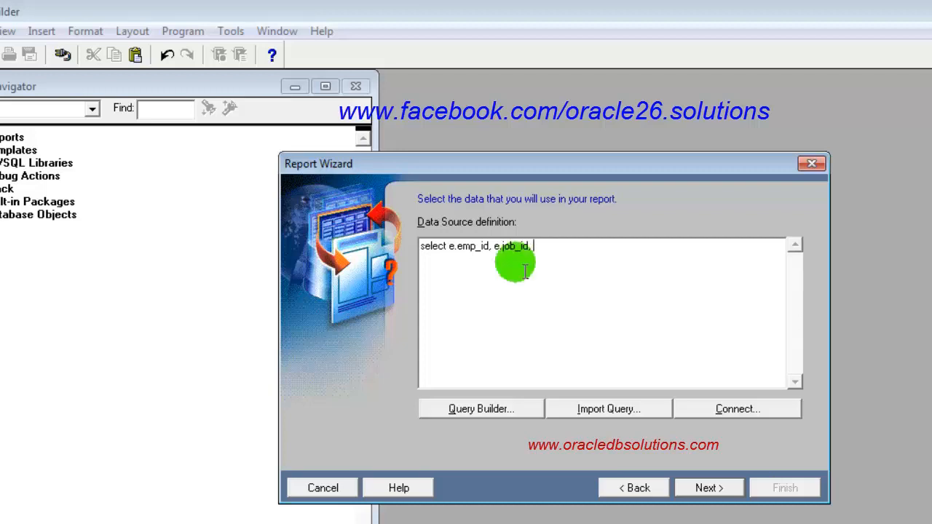
text(e.salary)
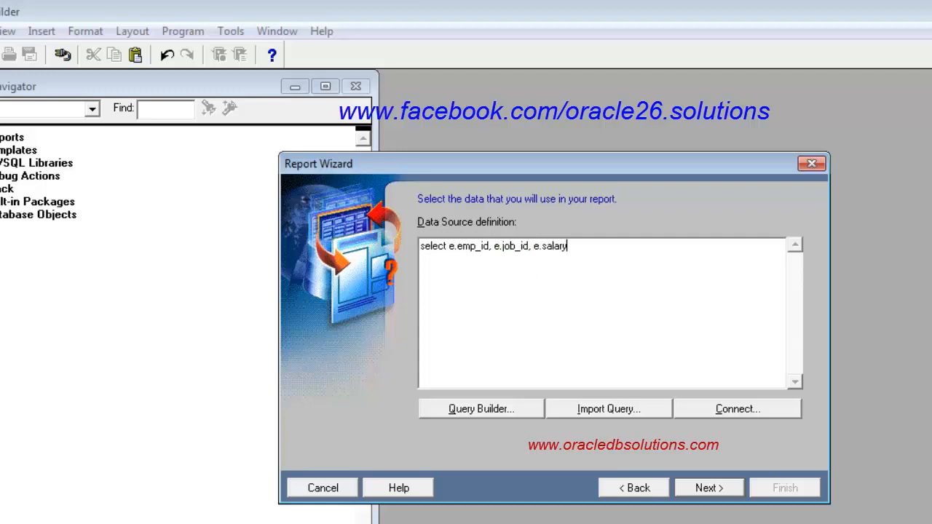
- Wrap e.salary in the sum function and give it the alias sal
key(Left)
key(Left)
key(Left)
key(Left)
key(Left)
text(sum()
key(Right)
key(Right)
key(Right)
key(Right)
key(Right)
key(Right)
key(Right)
text() sal)
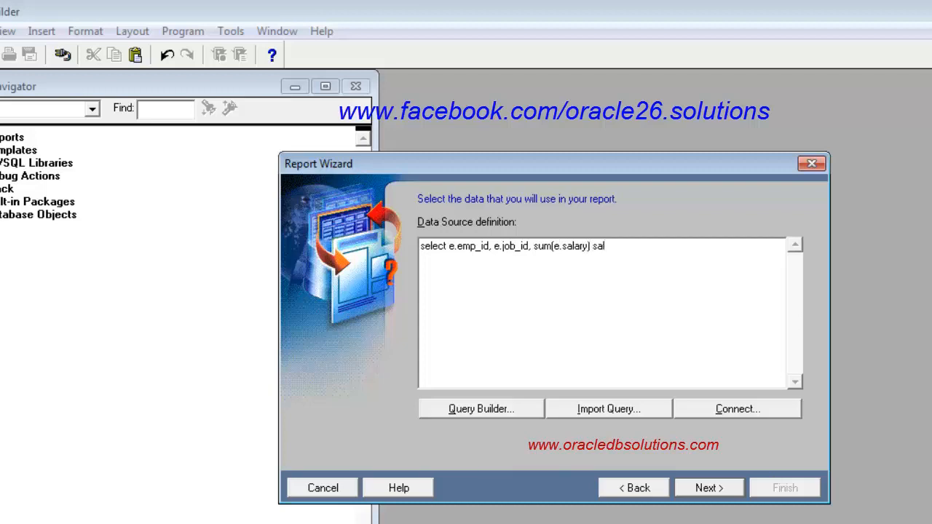
- Add d.dept_name as the last column of the select list
text(, )
text(de)
key(BackSpace)
key(BackSpace)
text(d.dept_name)
- Insert the column e.emp_name between e.emp_id and e.job_id in the select list
key(Left)
key(Left)
key(Left)
key(Left)
key(Left)
key(Left)
key(Left)
key(Left)
key(Left)
key(Left)
key(Left)
key(Left)
key(Left)
key(Left)
key(Left)
key(Left)
key(Left)
key(Left)
key(Left)
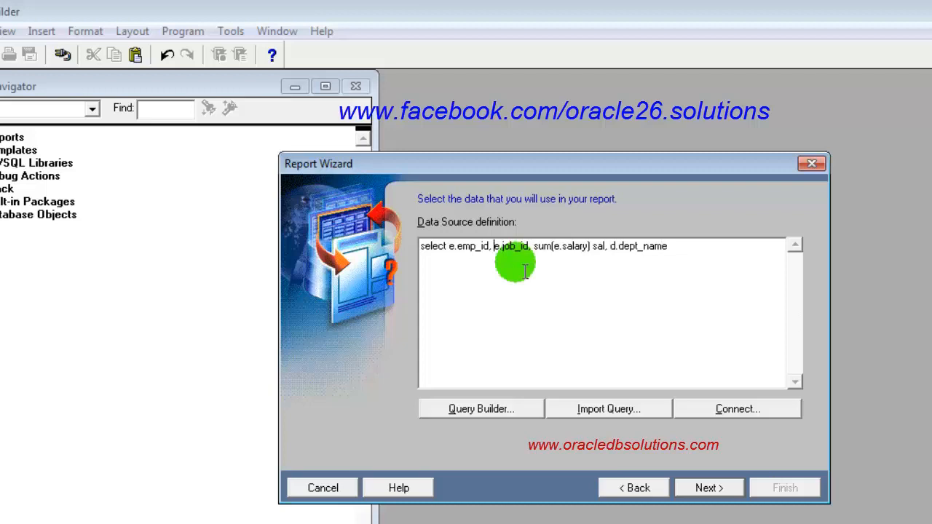
text(e.)
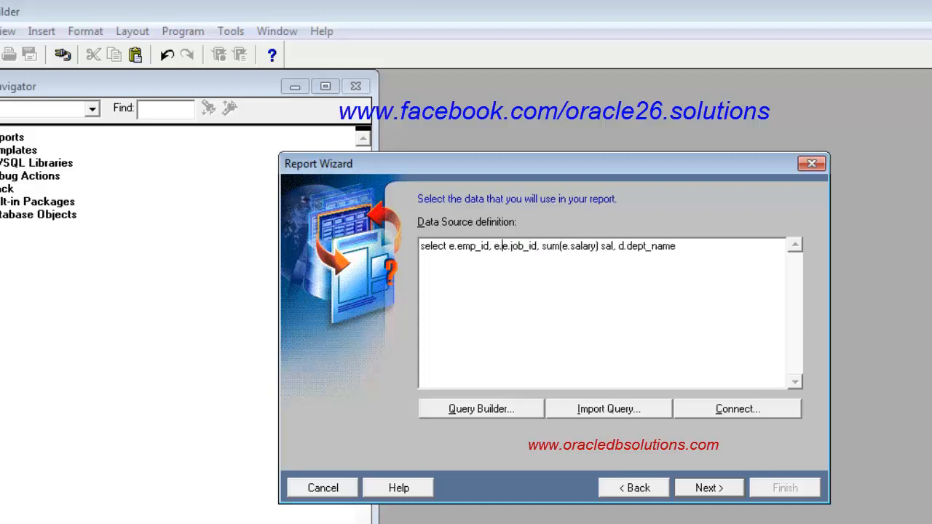
text(emp)
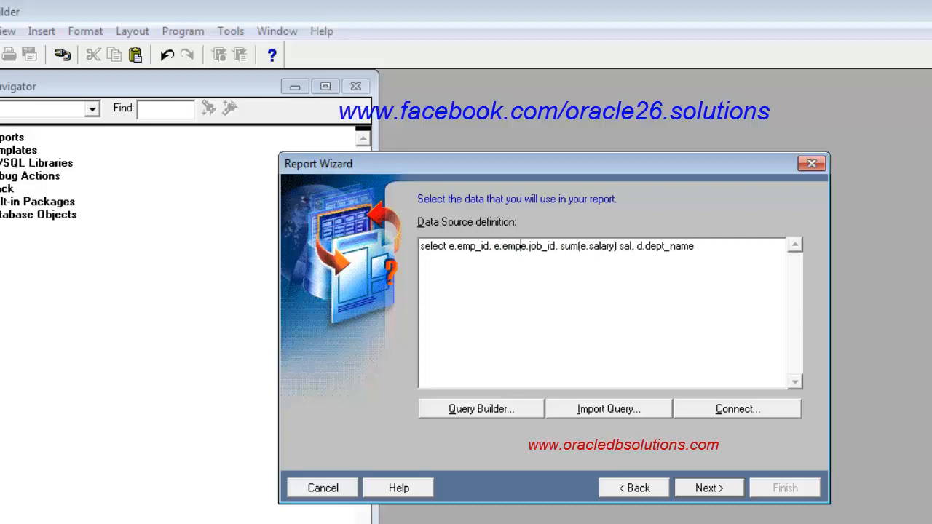
text(_name)
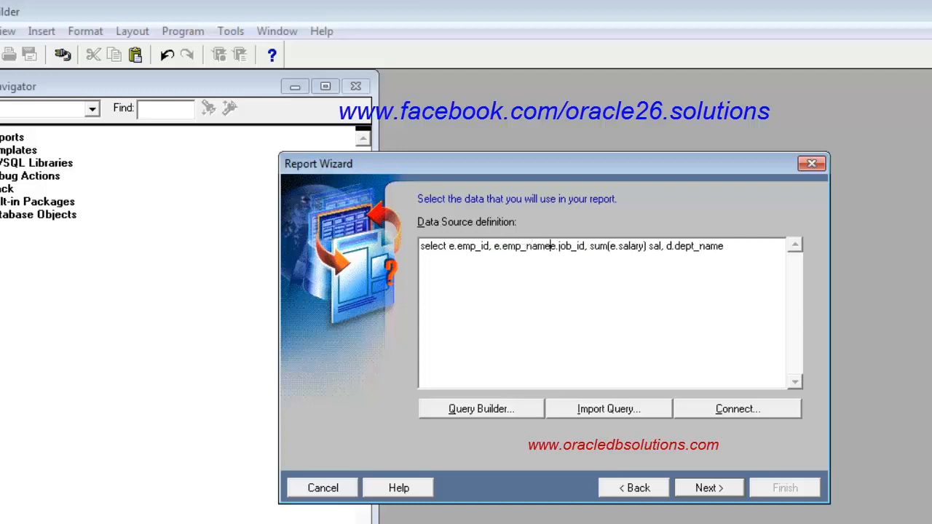
text(,)
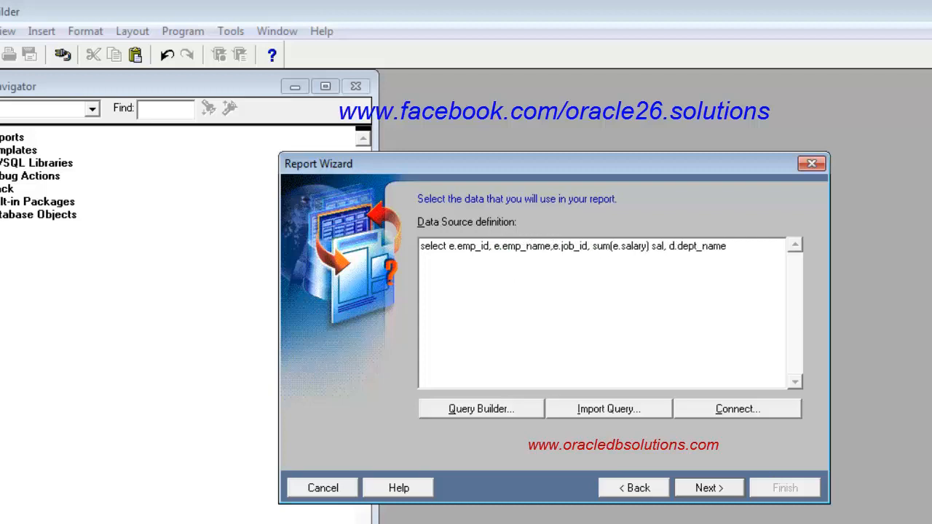
- Add the clause "from emp e, dept d" and the join condition "where e.dept_id=d.dept_id" to the query
click(777, 260)
click(774, 257)
key(Return)
text(from )
text(e.)
key(BackSpace)
key(BackSpace)
text(emp e.)
key(BackSpace)
text(, dept d )
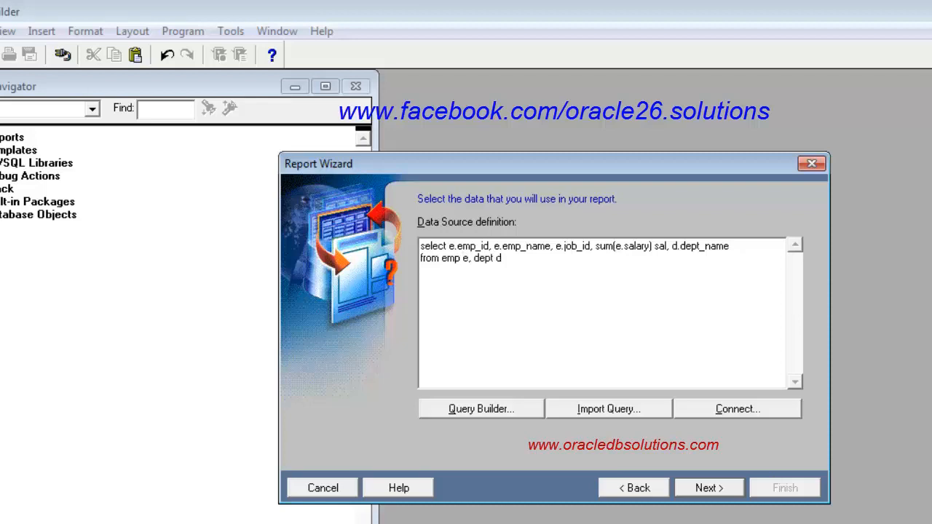
text(where e.dept_id=d.d)
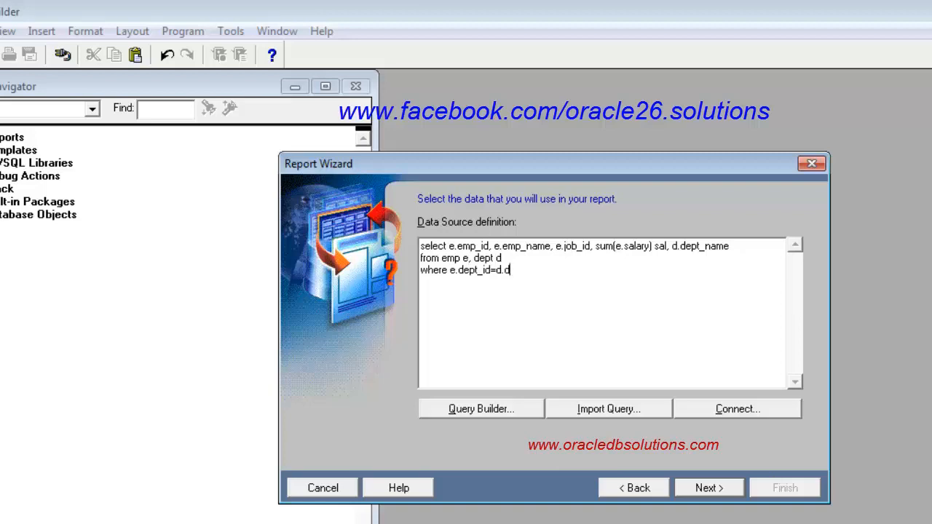
text(ept_id)
- Add a group by clause with e.emp_id, e.emp_name, e.job_id and d.dept_name, copied from the select list
text(group)
text( by)
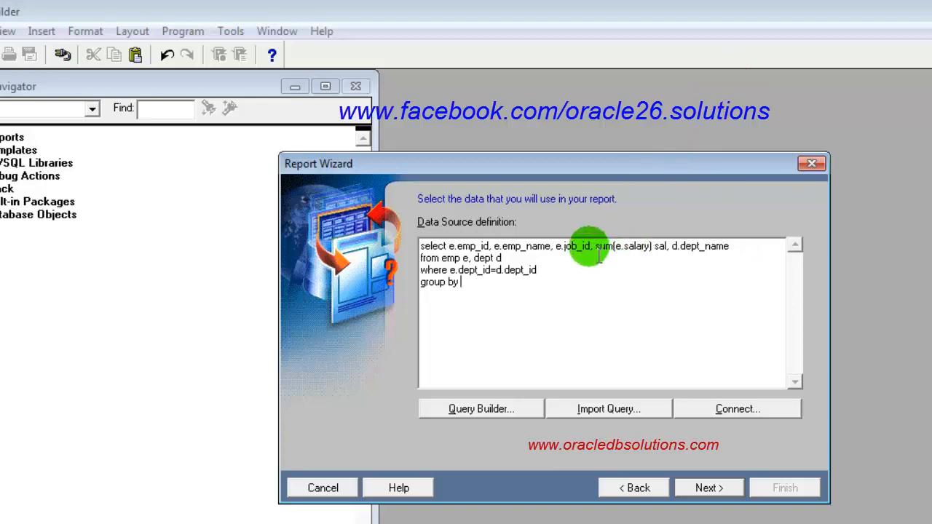
drag(594, 248, 450, 254)
key(ctrl+c)
click(475, 286)
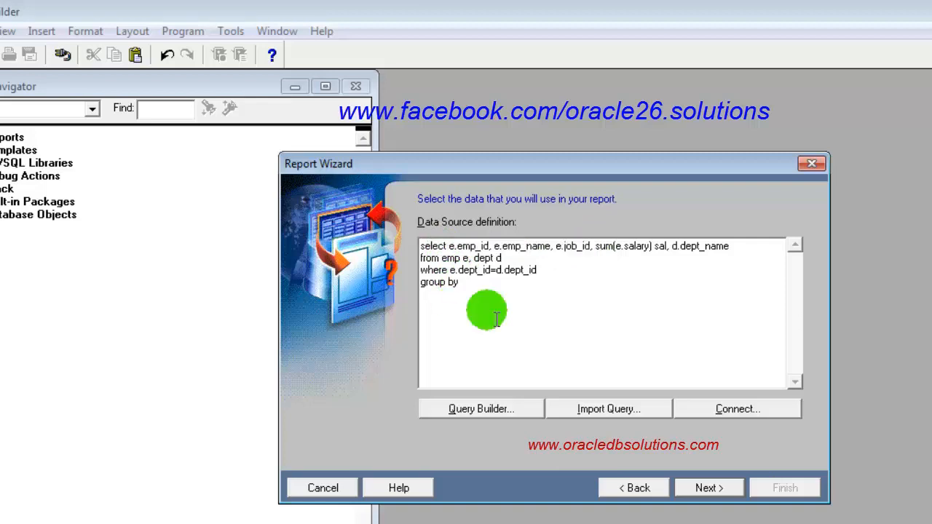
key(ctrl+v)
drag(729, 249, 670, 249)
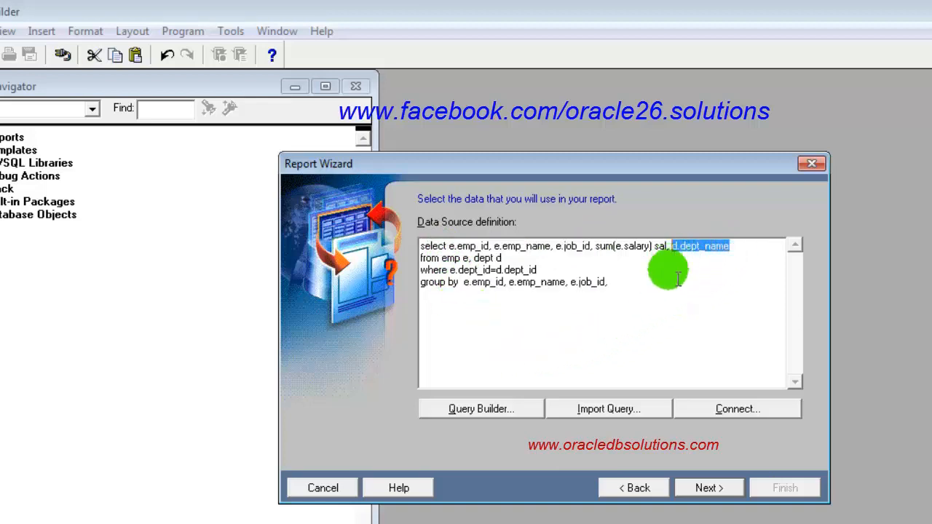
key(ctrl+c)
click(641, 285)
key(ctrl+v)
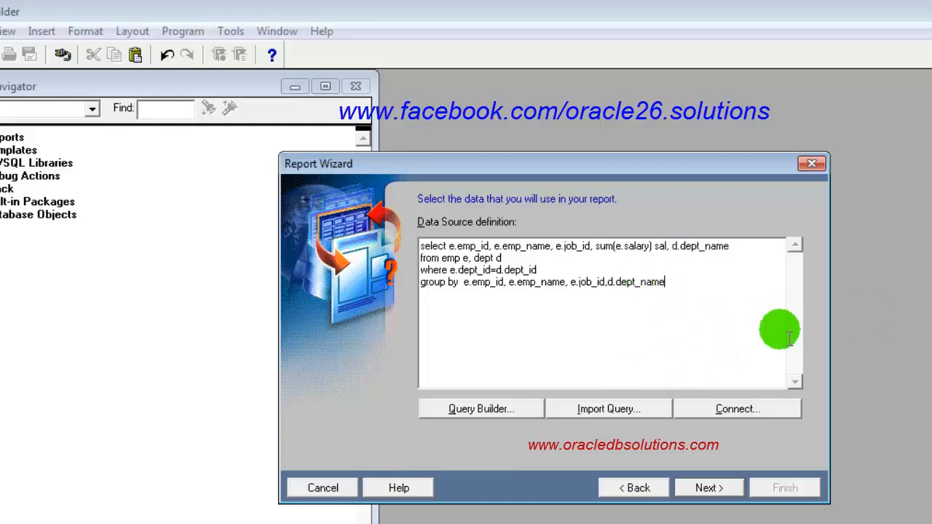
- Add an order by clause with the same four columns as the group by clause and accept the query
key(Return)
text(order by)
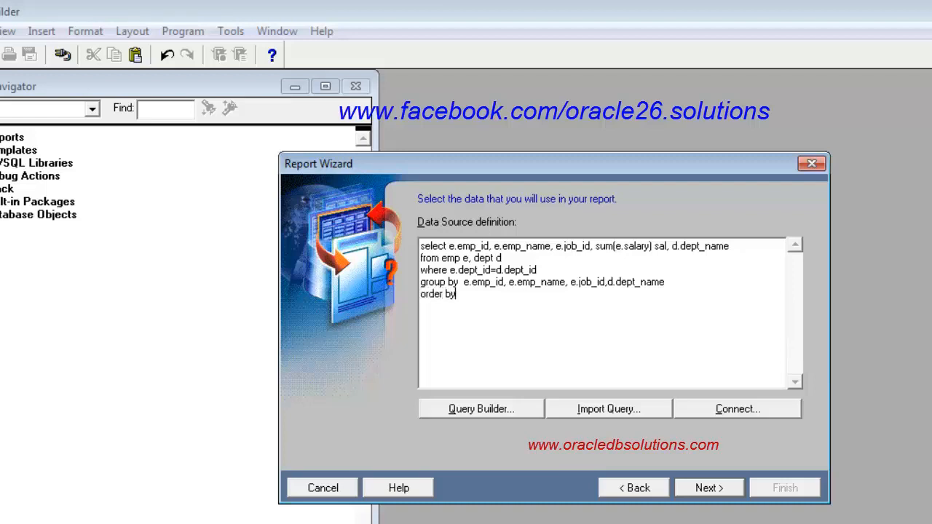
drag(680, 291, 463, 285)
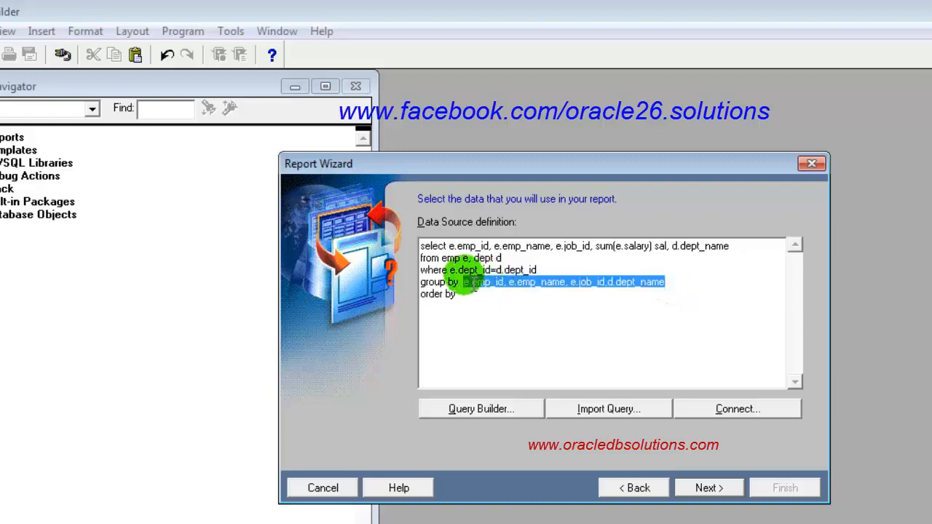
key(ctrl+c)
click(475, 295)
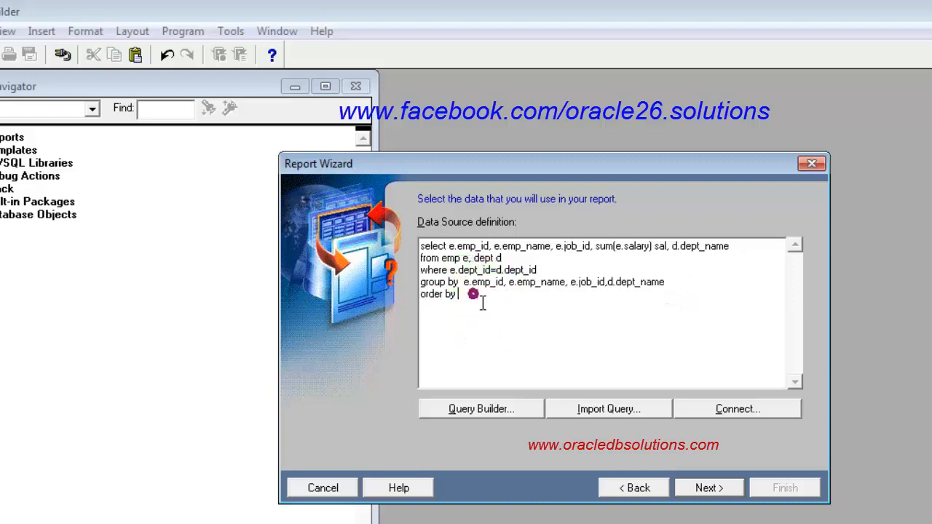
key(ctrl+v)
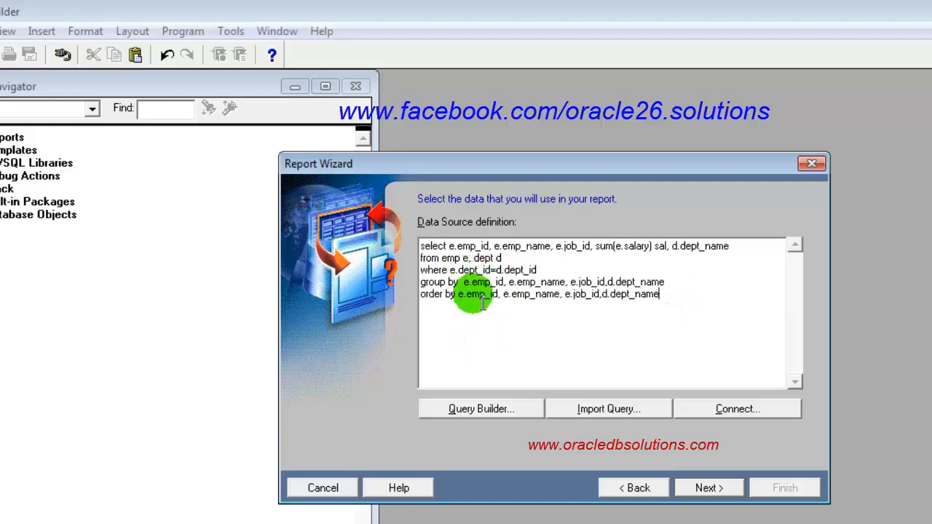
click(703, 489)
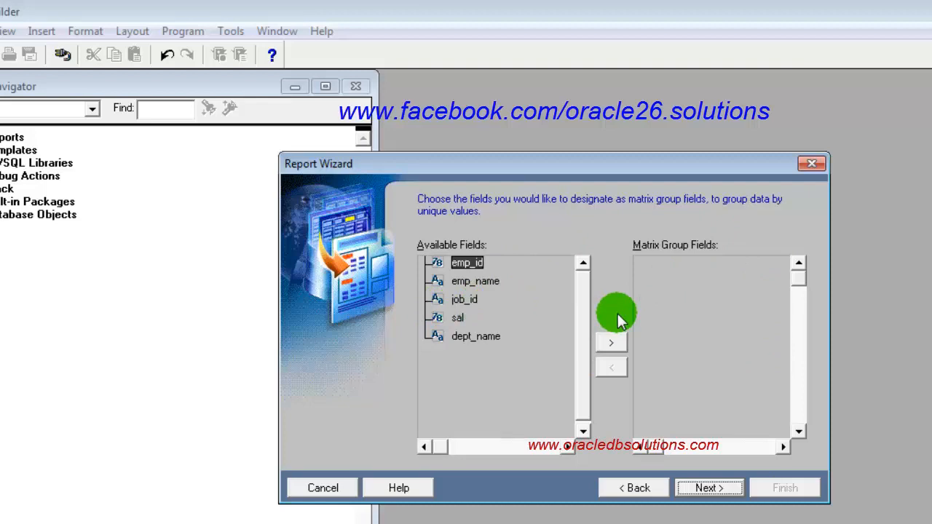
- Designate dept_name as the matrix group field and continue to the row fields
click(478, 339)
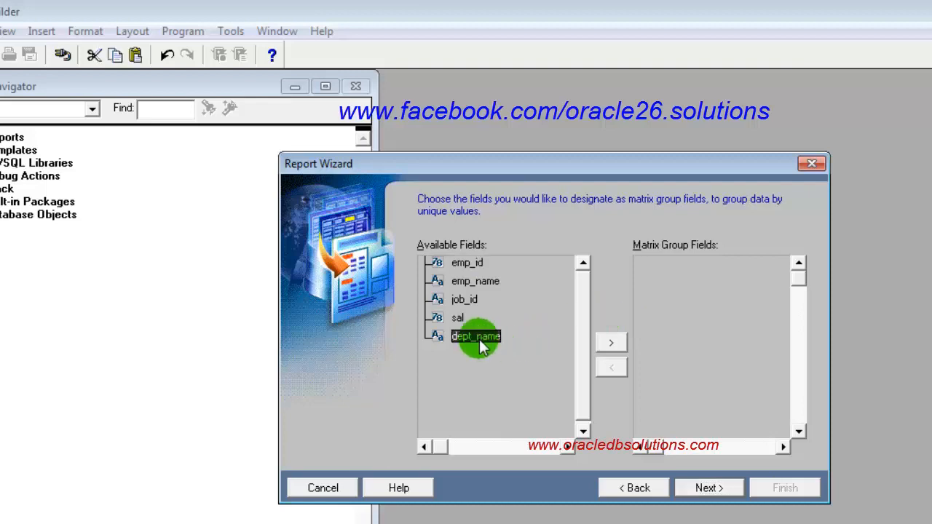
click(613, 344)
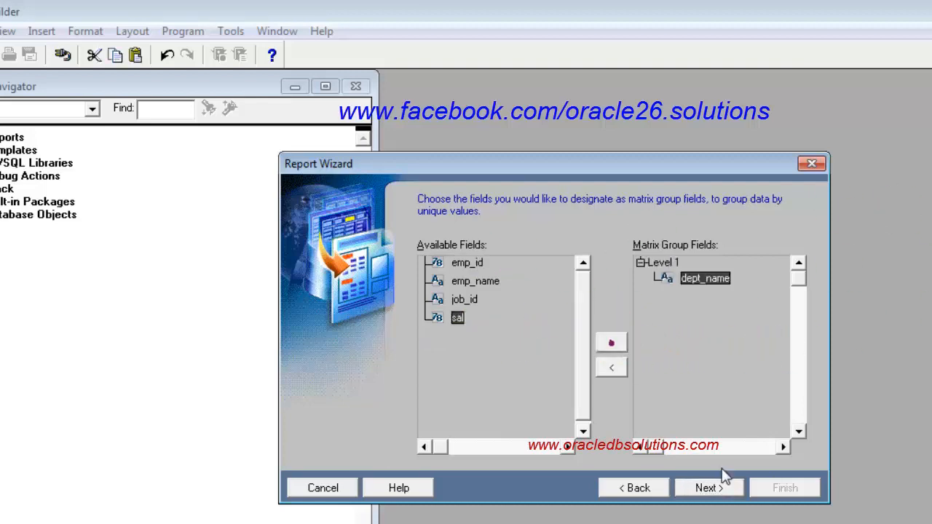
click(709, 488)
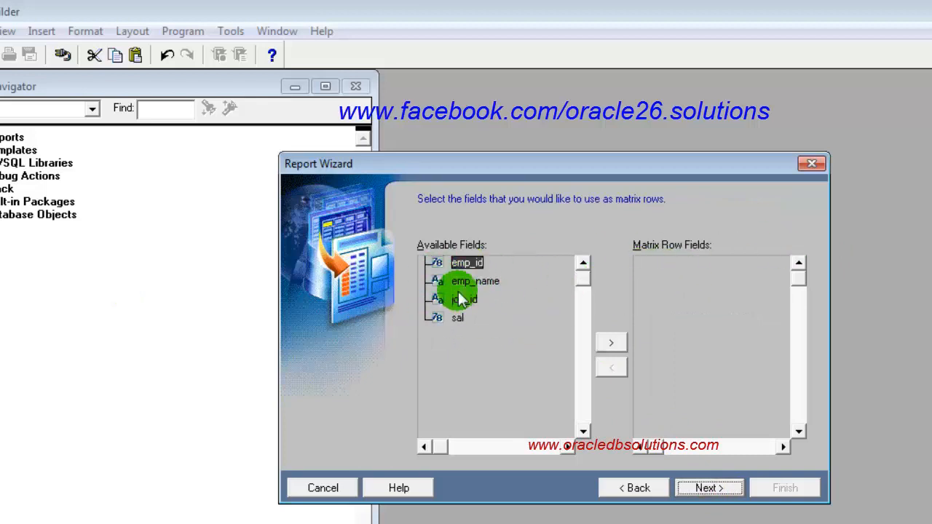
- Use emp_id as the matrix row field and emp_name as the matrix column field
click(612, 343)
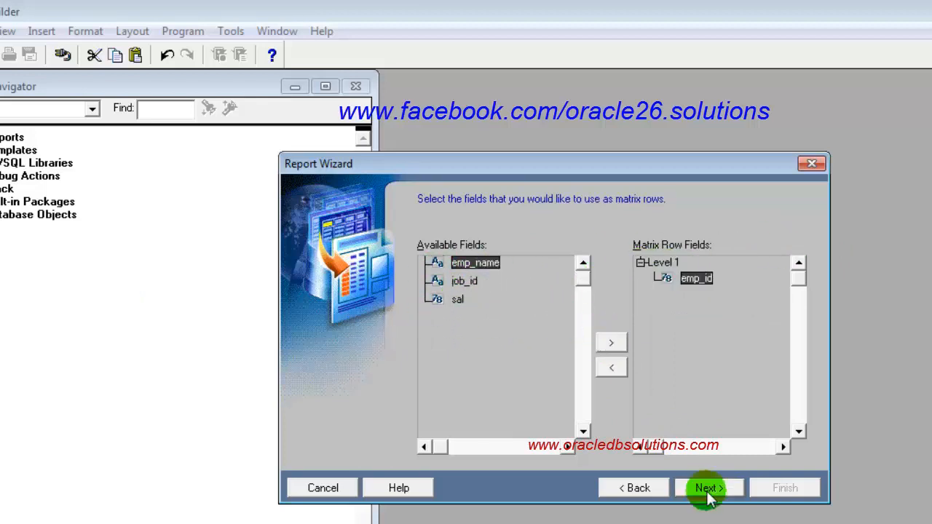
click(709, 488)
click(612, 343)
click(696, 488)
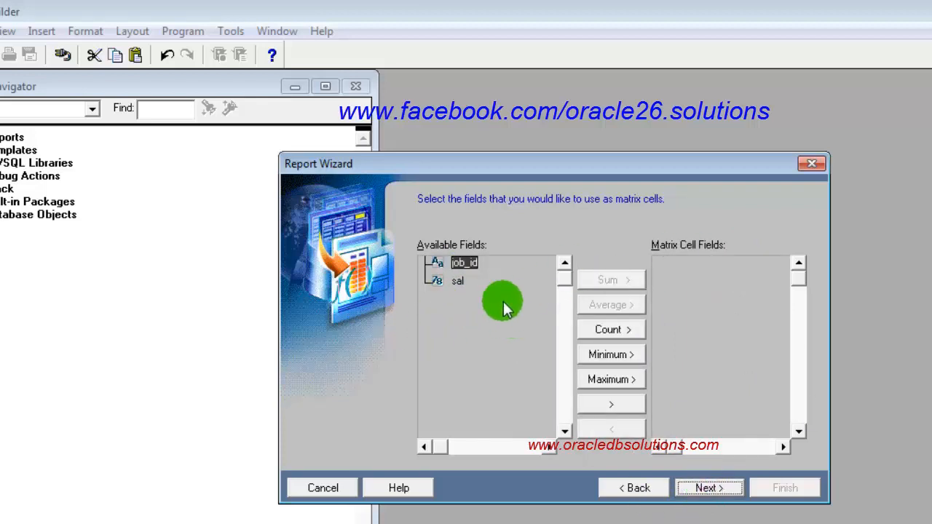
- Add job_id as the matrix cell field and continue to the totals
click(614, 407)
click(456, 282)
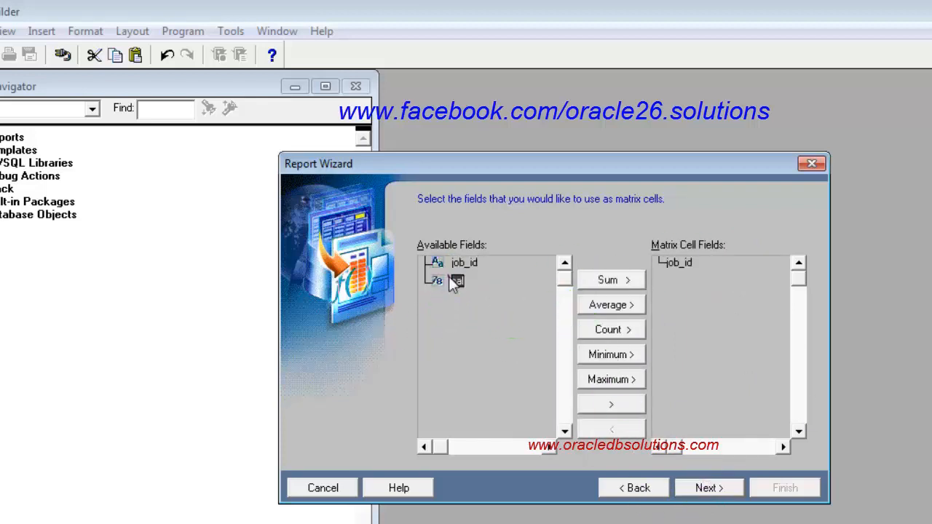
click(709, 488)
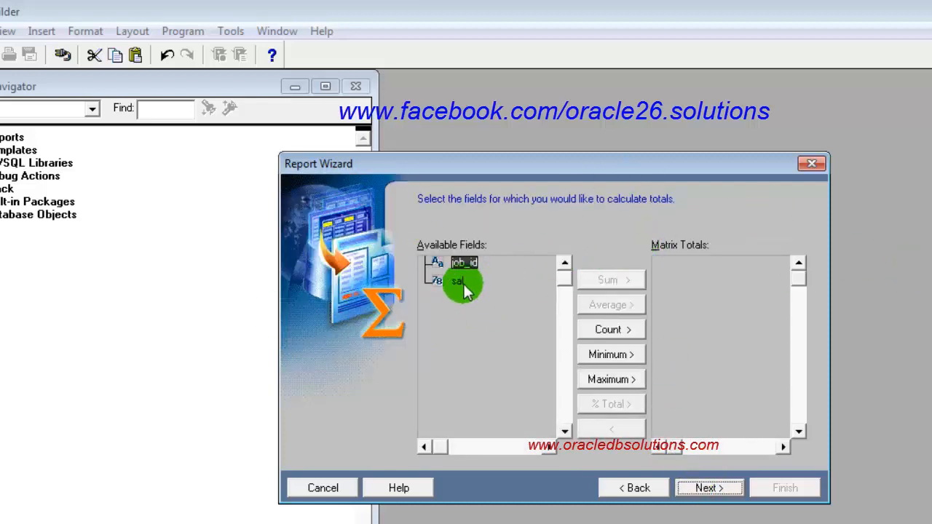
- Add a Sum total for the sal field and continue to the labels and widths
click(459, 282)
click(610, 282)
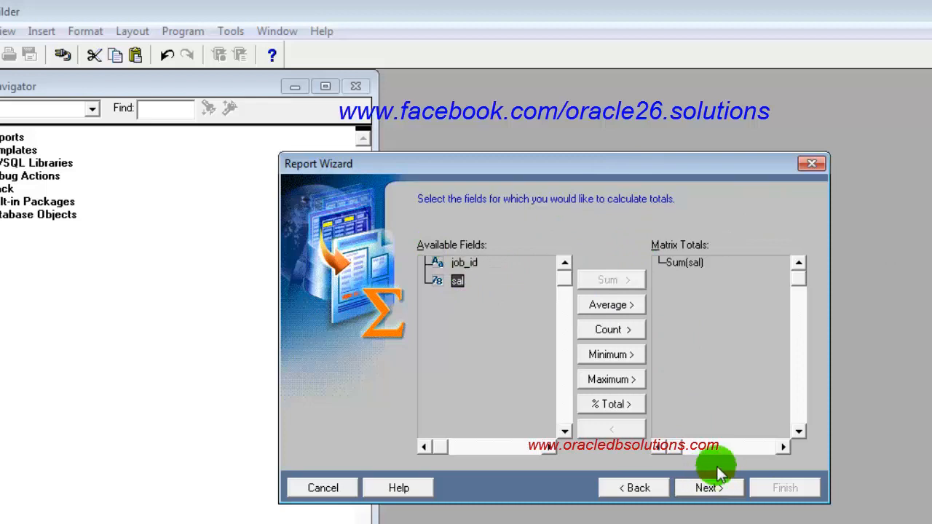
click(708, 488)
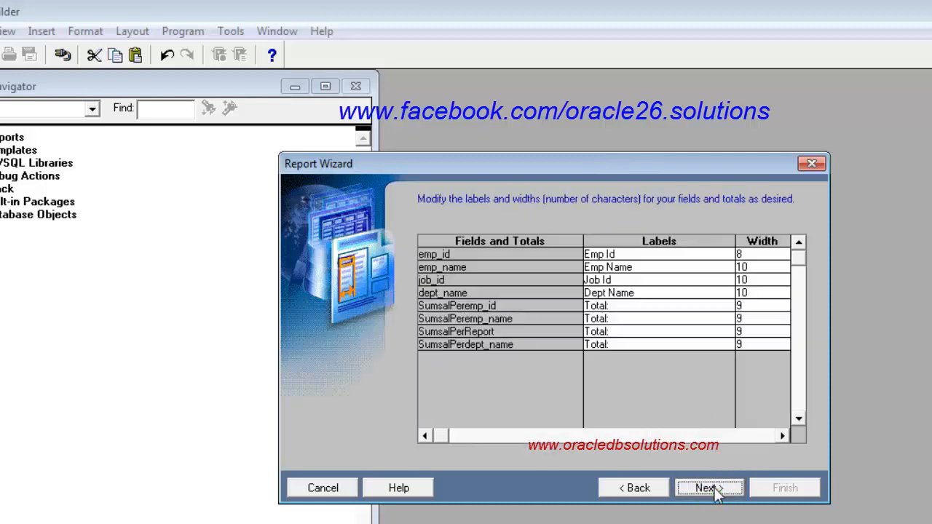
- Keep the default labels and widths, use the predefined Beige template, and complete the wizard to generate the report
click(713, 488)
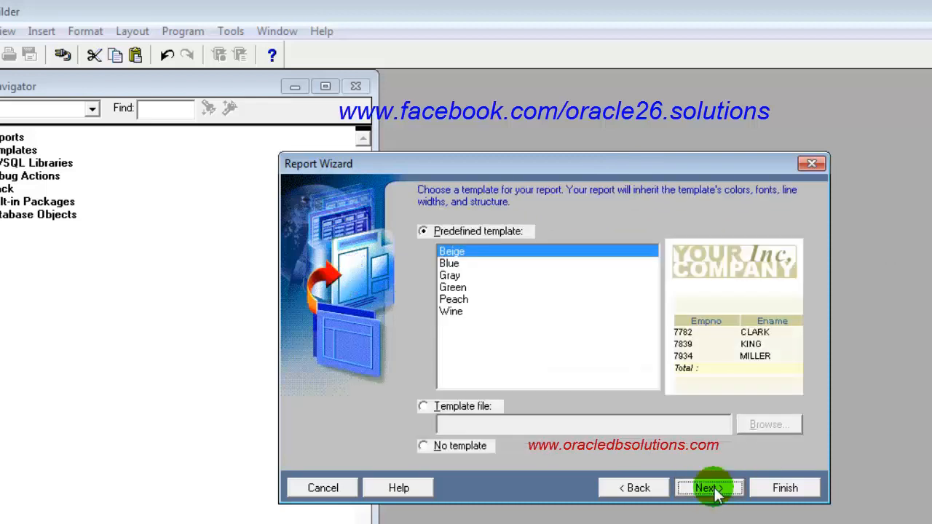
click(708, 488)
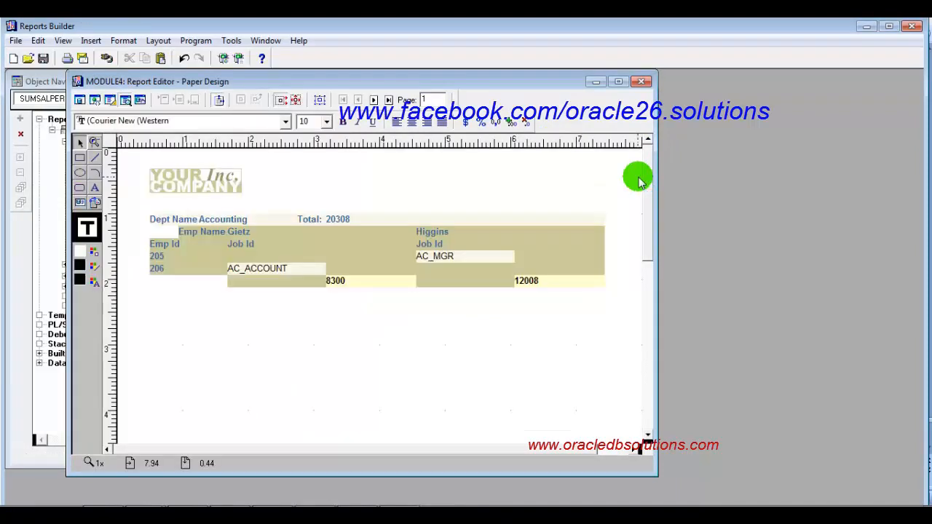
- Widen and reposition the report editor window, and delete the company logo from the report's header margin
drag(656, 164, 743, 176)
drag(518, 84, 586, 87)
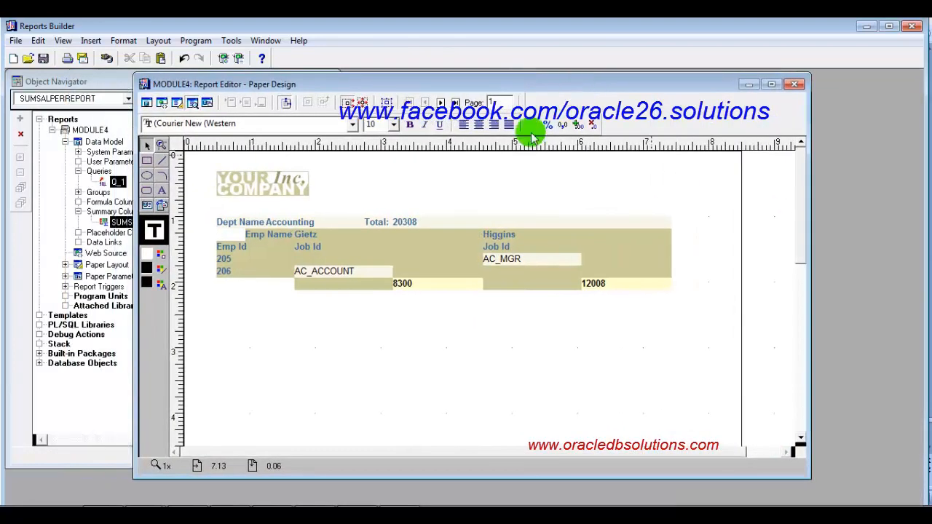
click(297, 206)
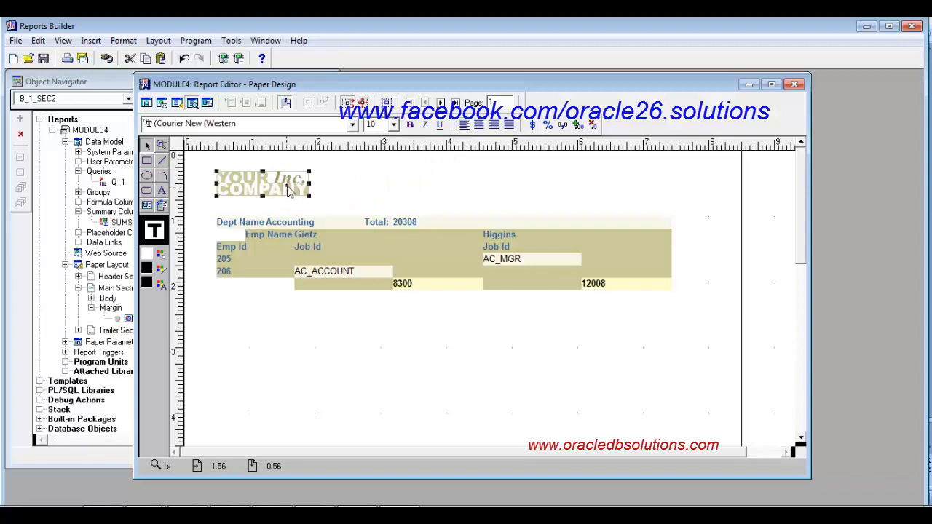
key(Delete)
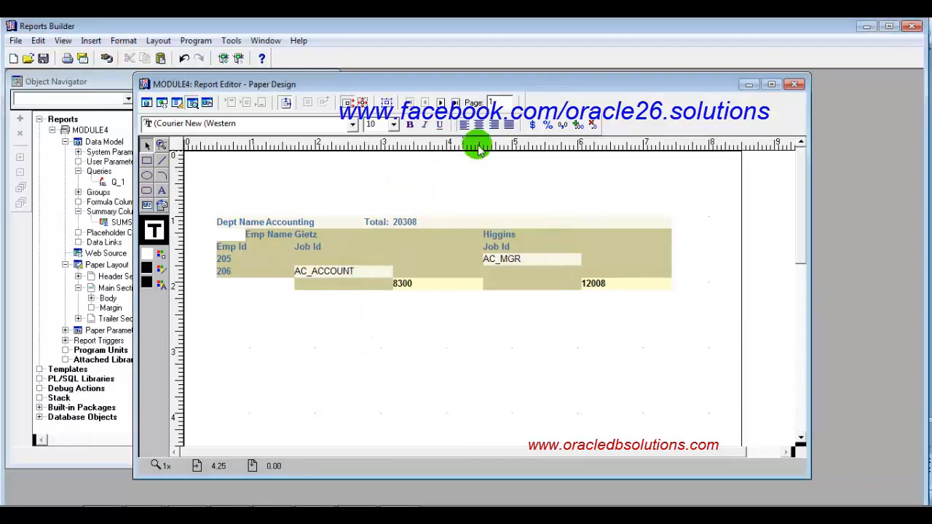
- Save the report as matrix_with_group in Reports JSP format in the oracle_report_tutorial folder
click(43, 58)
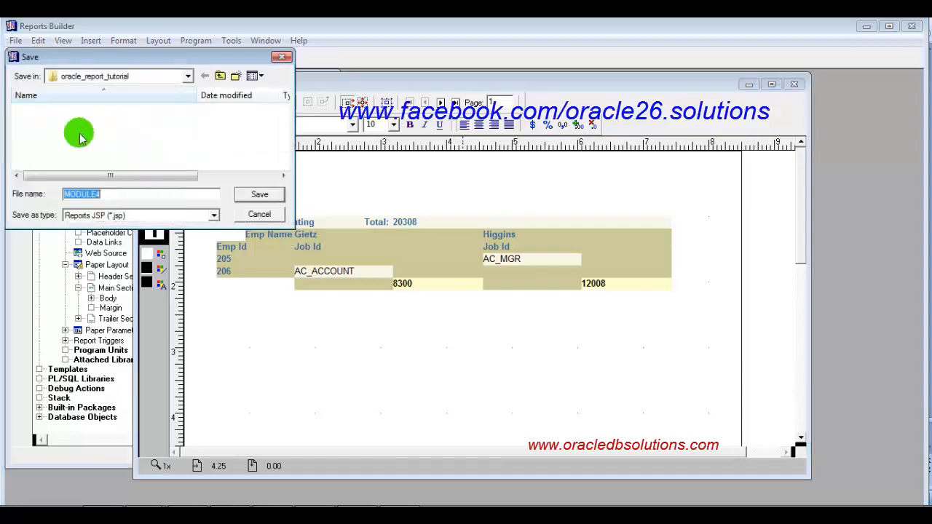
text(matri)
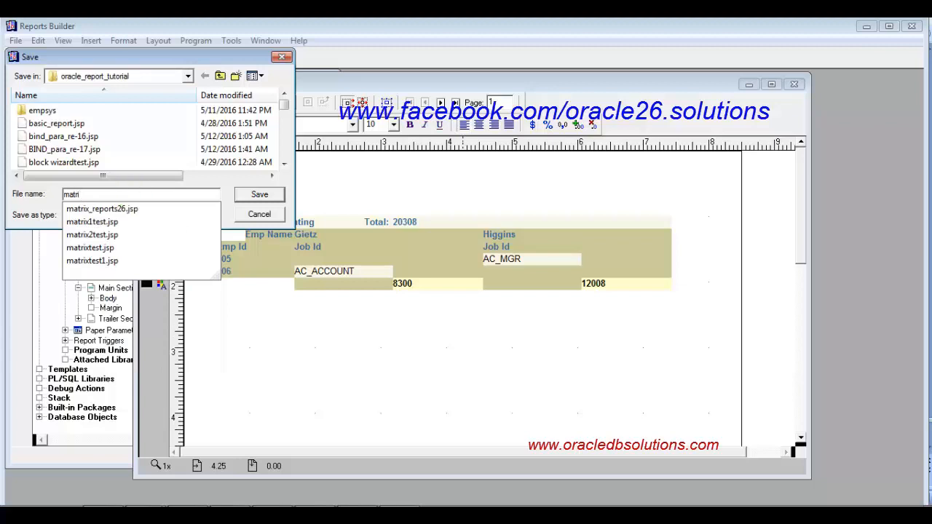
text(x_with_group)
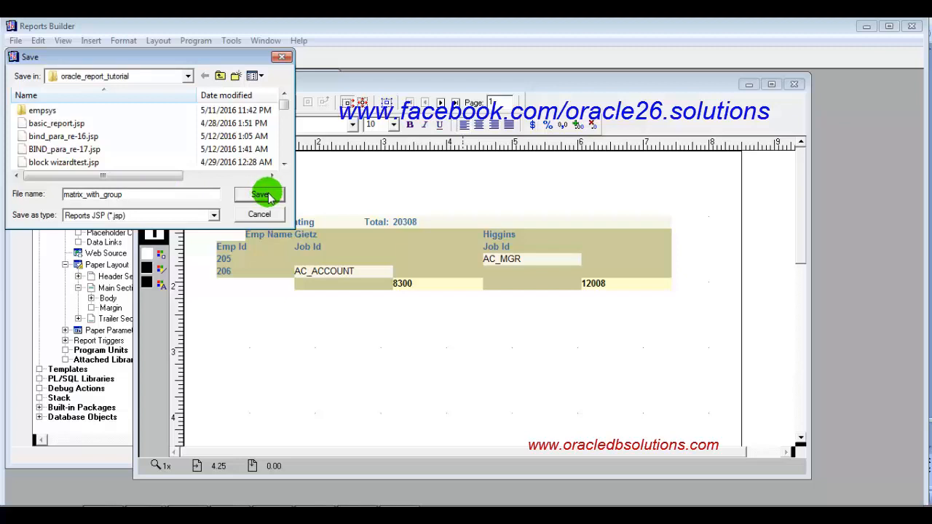
click(259, 194)
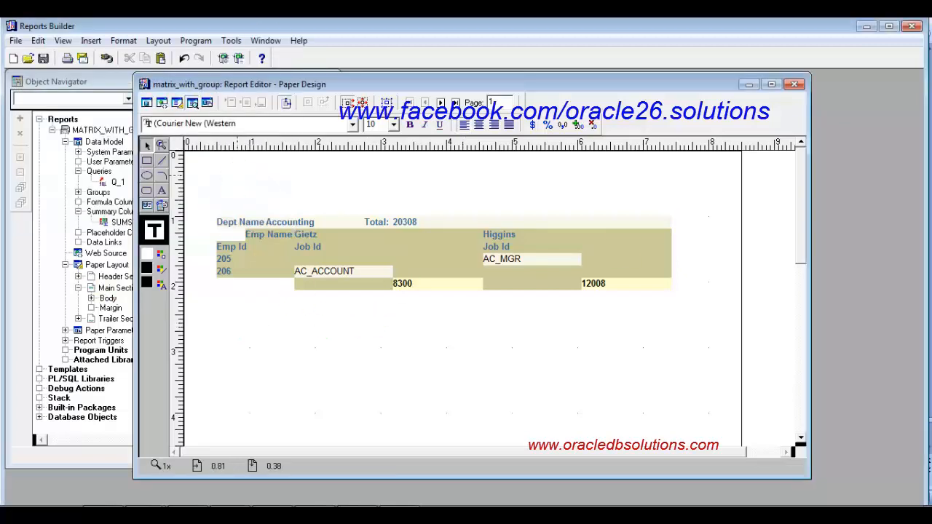